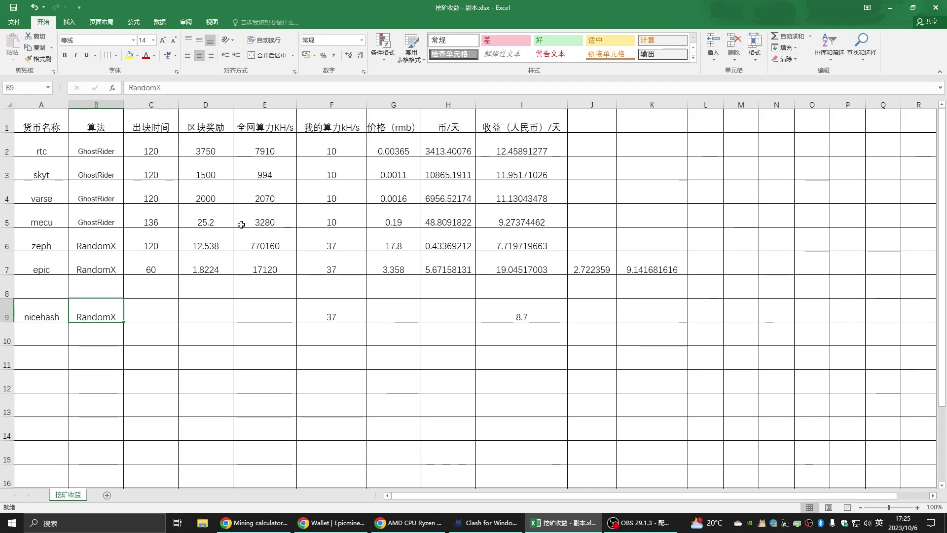
- Go through the currency names from rtc to epic in column A, plus the nicehash row
{"action": "left_click", "coordinate": [52, 151]}
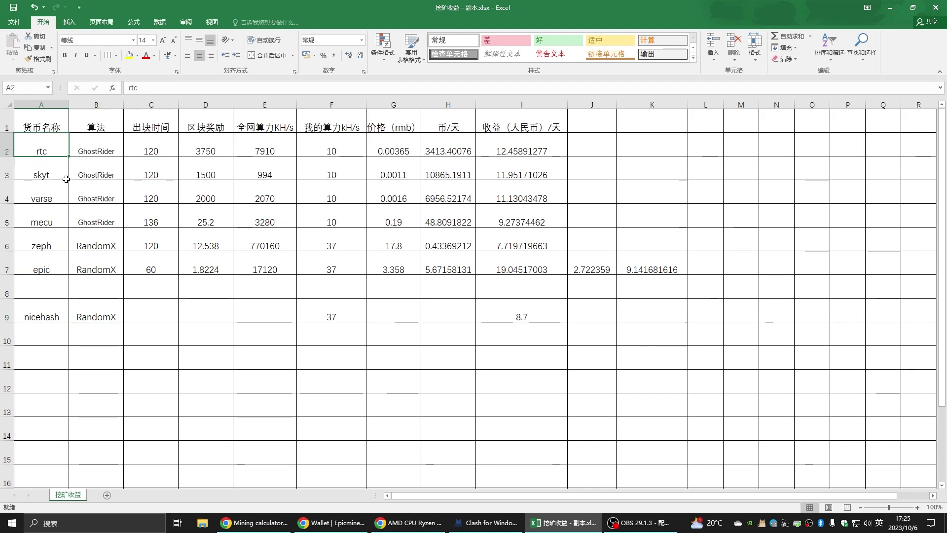
{"action": "left_click", "coordinate": [54, 176]}
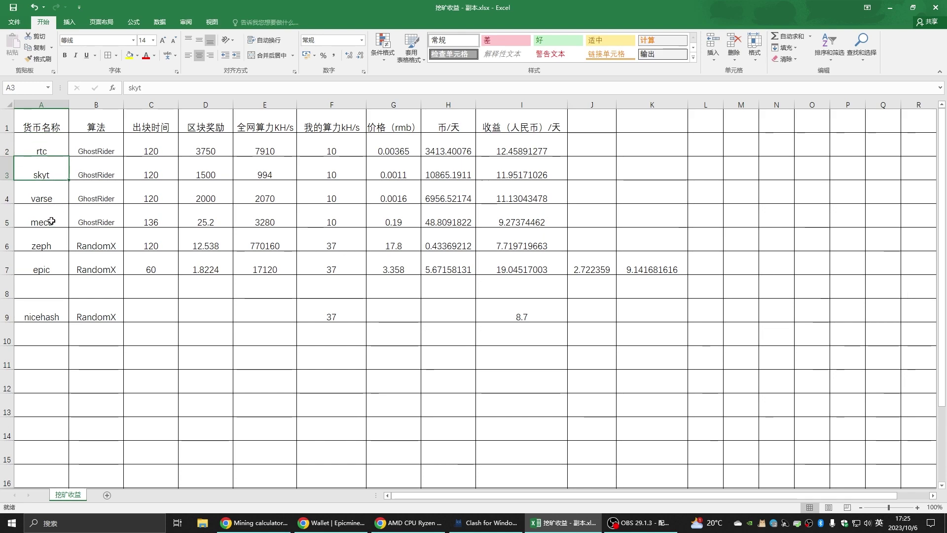
{"action": "left_click", "coordinate": [56, 197]}
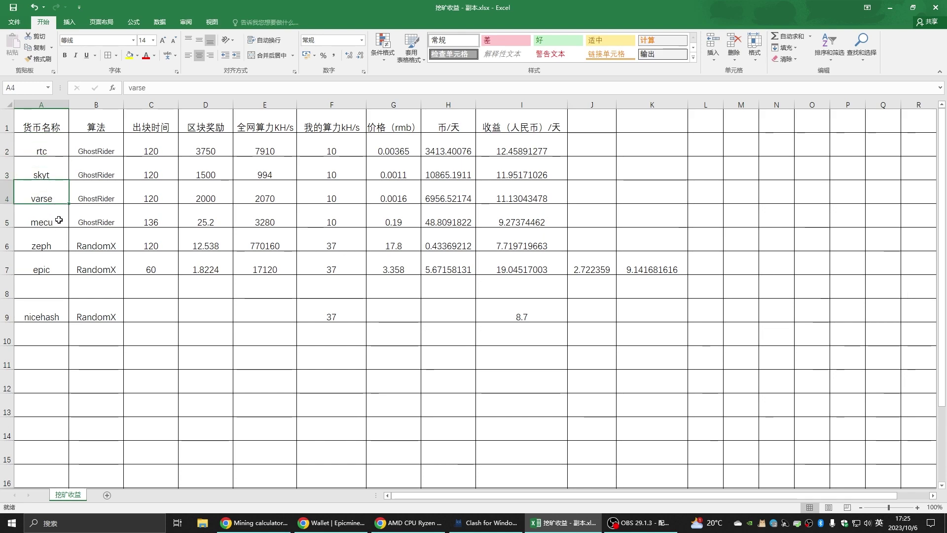
{"action": "left_click", "coordinate": [56, 222]}
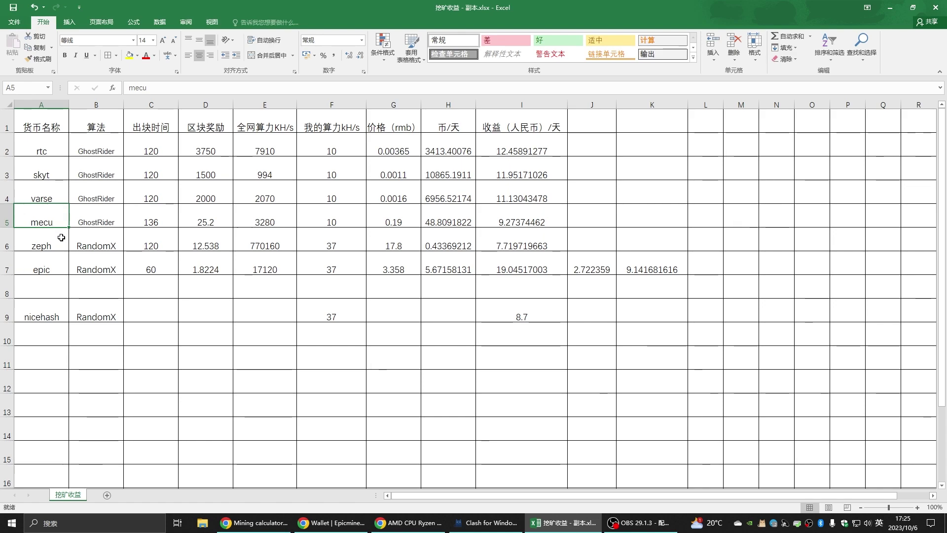
{"action": "left_click", "coordinate": [60, 244]}
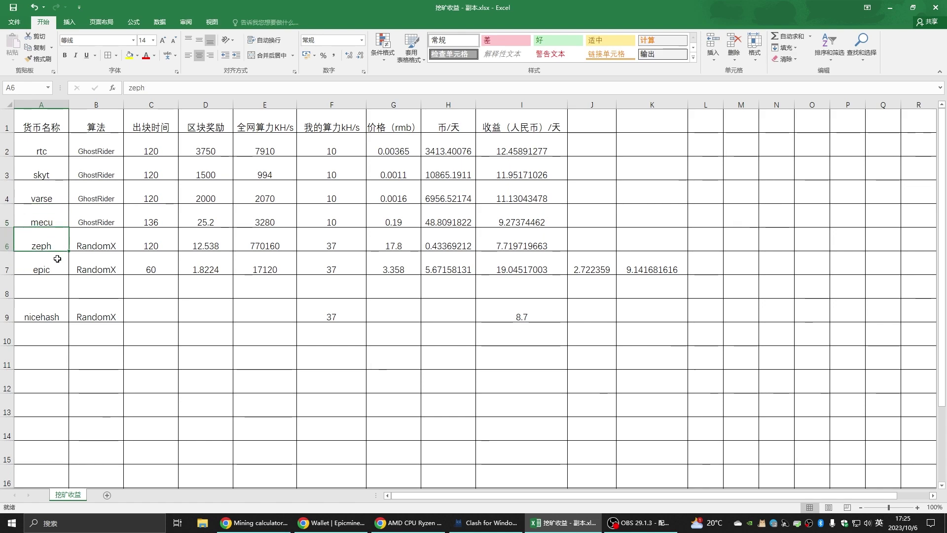
{"action": "left_click", "coordinate": [57, 271]}
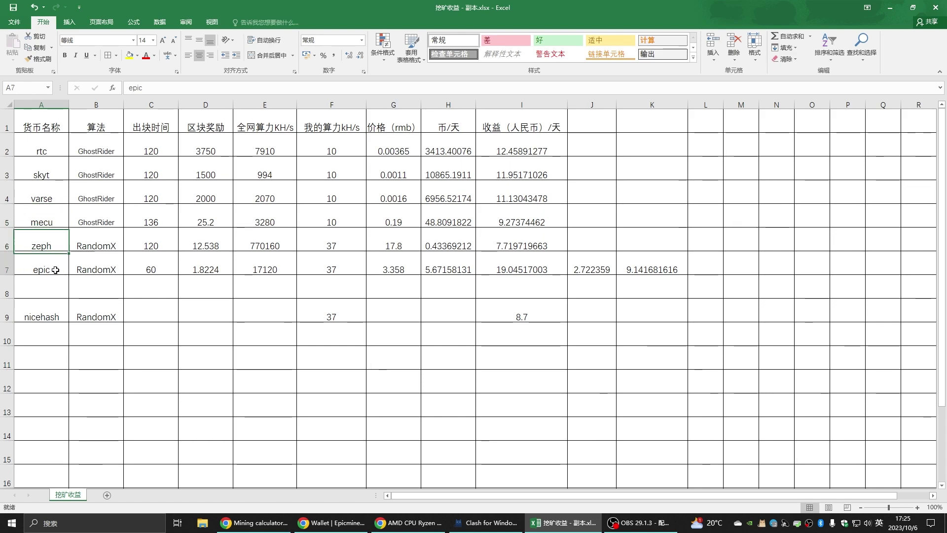
{"action": "left_click", "coordinate": [7, 316]}
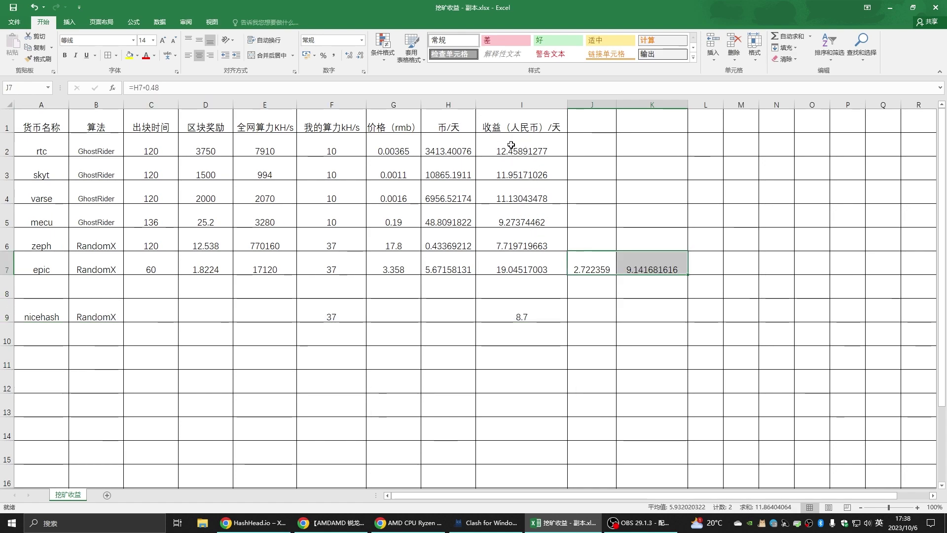
- Examine the daily RMB income of the listed coins in column I, starting from rtc
{"action": "left_click", "coordinate": [512, 147]}
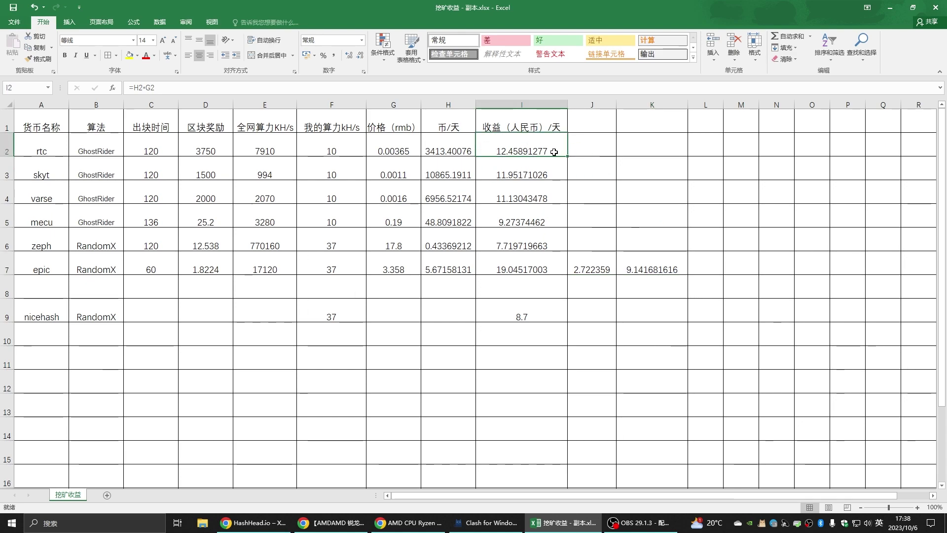
{"action": "left_click_drag", "start_coordinate": [542, 144], "coordinate": [551, 237]}
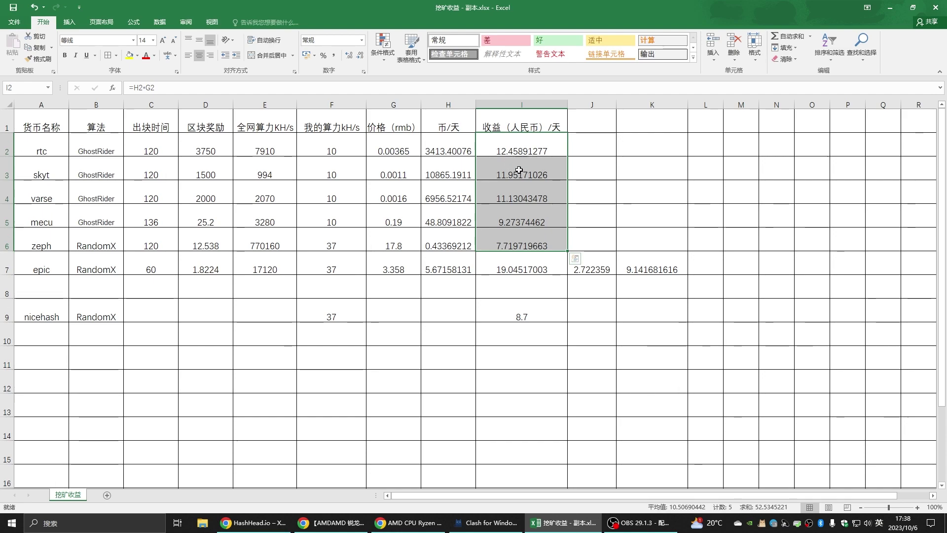
{"action": "left_click", "coordinate": [528, 144]}
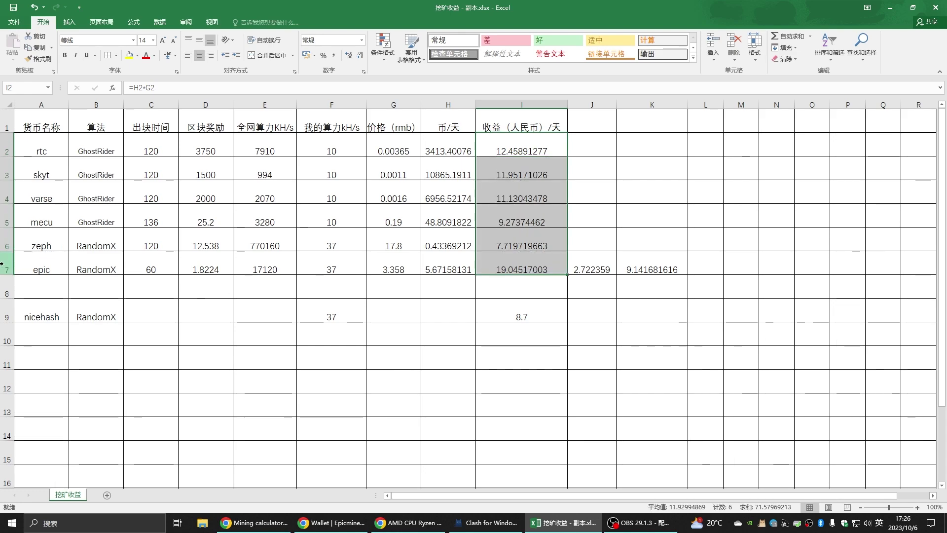
- Select the epic row, then switch to Chrome and read the CPU, GPU and ASIC block reward split on epic.tech
{"action": "left_click", "coordinate": [6, 270]}
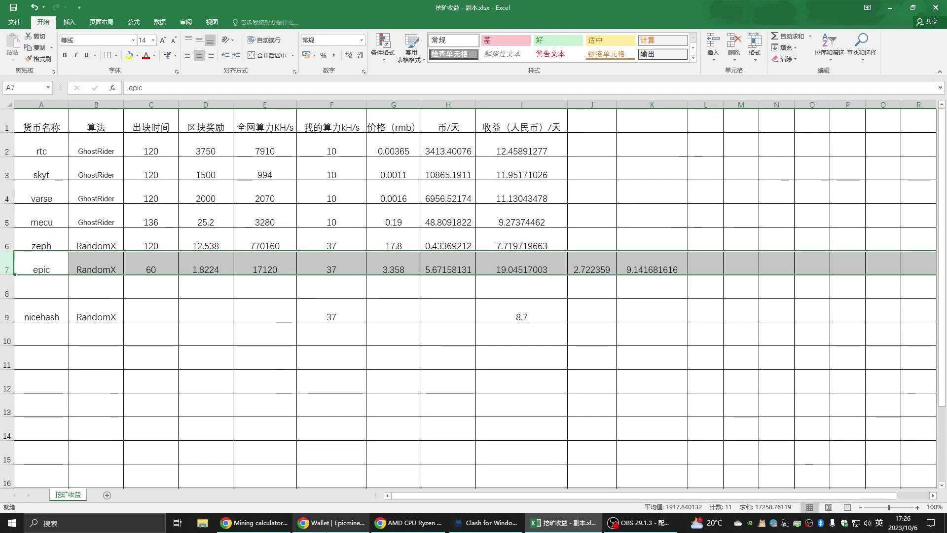
{"action": "left_click", "coordinate": [330, 522]}
{"action": "left_click", "coordinate": [254, 523]}
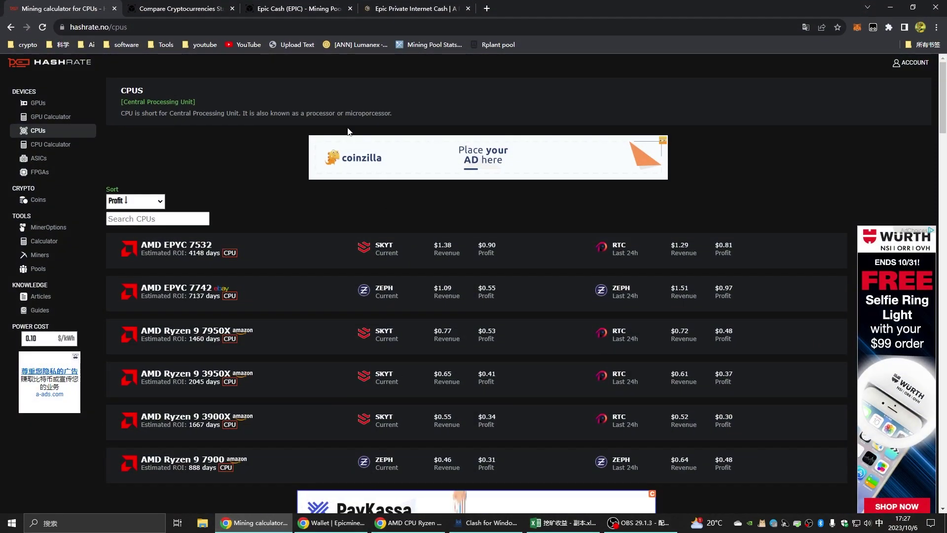
{"action": "left_click", "coordinate": [405, 11]}
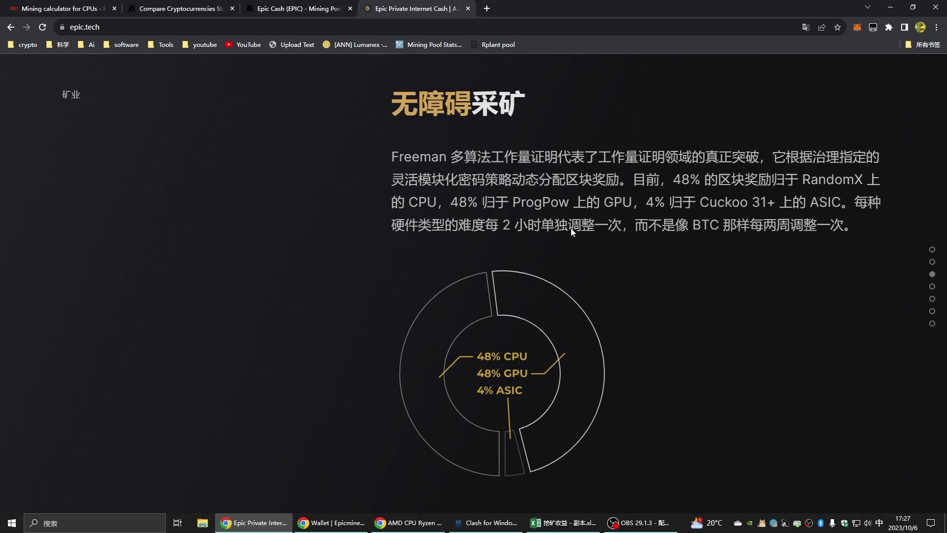
- Switch back to the Excel workbook and inspect the epic row's formulas in J7 and K7
{"action": "left_click", "coordinate": [578, 521]}
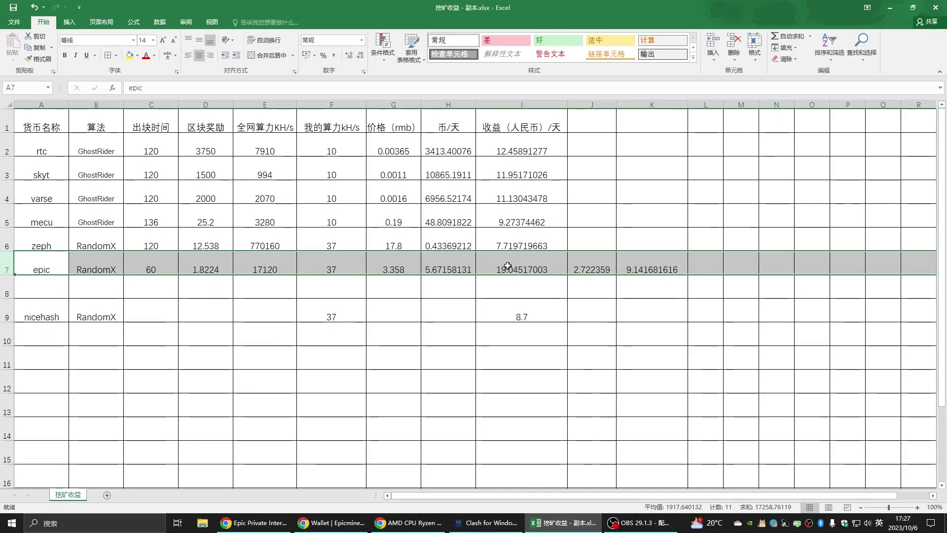
{"action": "left_click", "coordinate": [657, 267]}
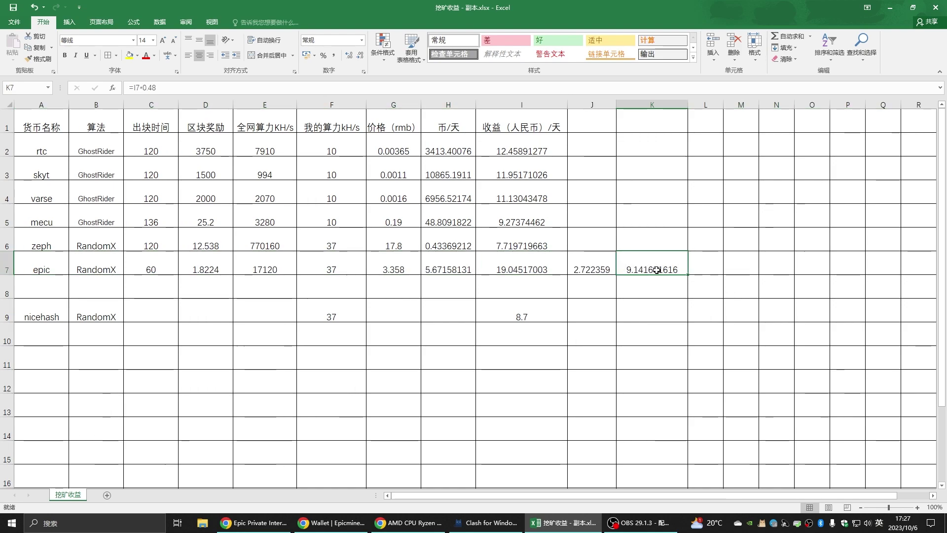
{"action": "left_click", "coordinate": [595, 270]}
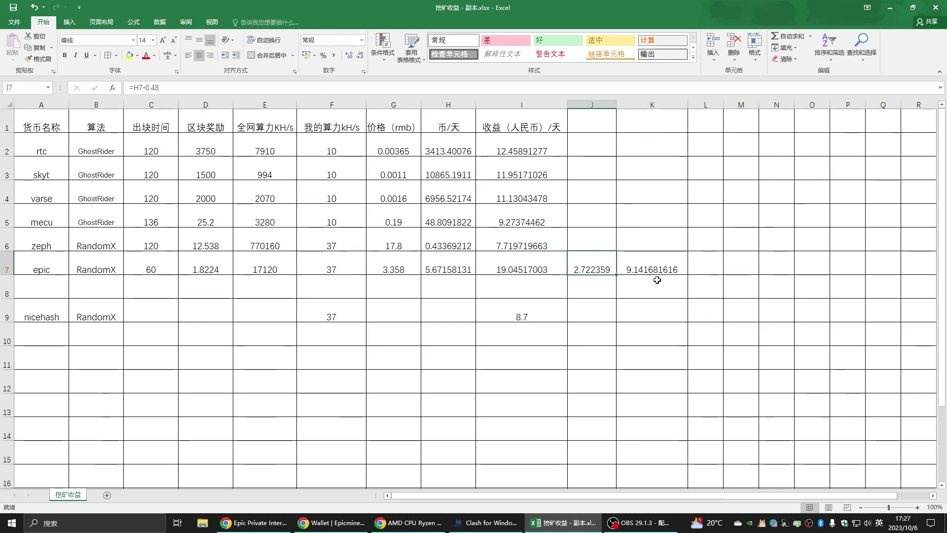
{"action": "left_click", "coordinate": [656, 264]}
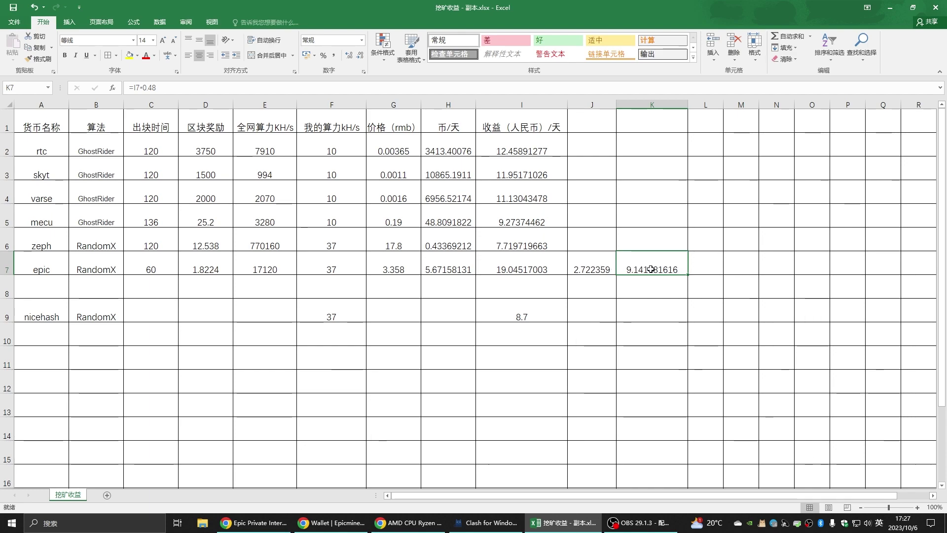
- Compare the Epic Cash daily profit for the EPYC 7413 on poolbay.io in Chrome with cells J7:K7 in the Excel workbook
{"action": "key", "text": "alt+Tab"}
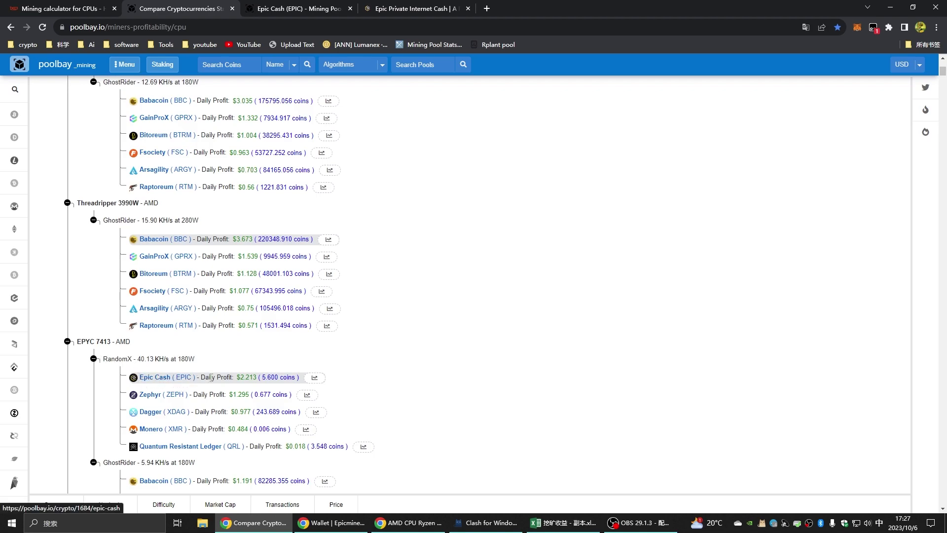
{"action": "left_click_drag", "start_coordinate": [236, 378], "coordinate": [257, 377]}
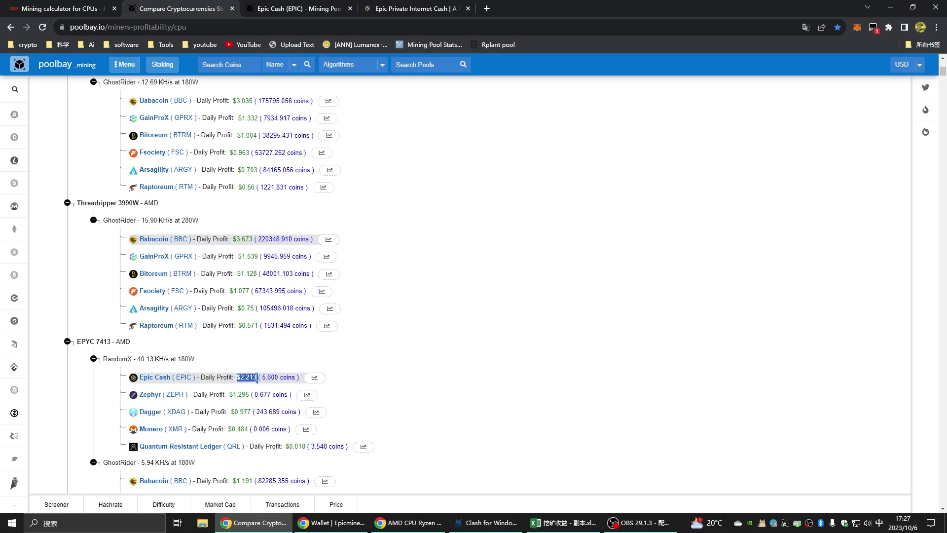
{"action": "key", "text": "alt+Tab"}
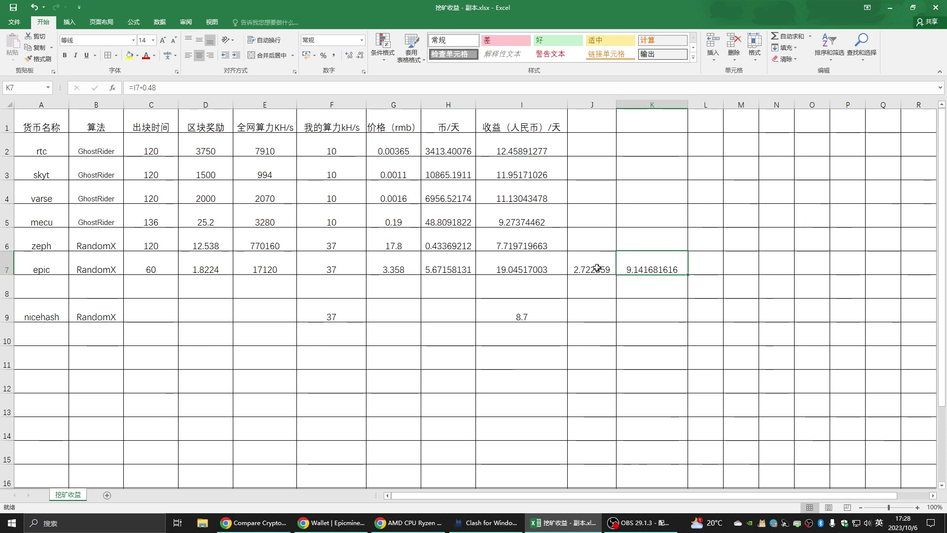
{"action": "left_click_drag", "start_coordinate": [587, 264], "coordinate": [659, 265]}
- Switch to Chrome and open the GPU profitability list on hashrate.no
{"action": "key", "text": "alt+Tab"}
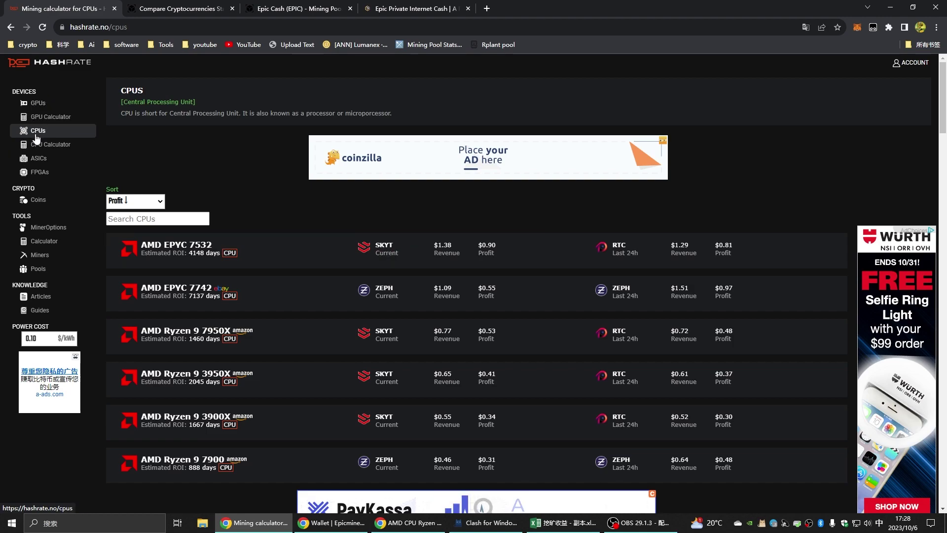
{"action": "left_click", "coordinate": [37, 105]}
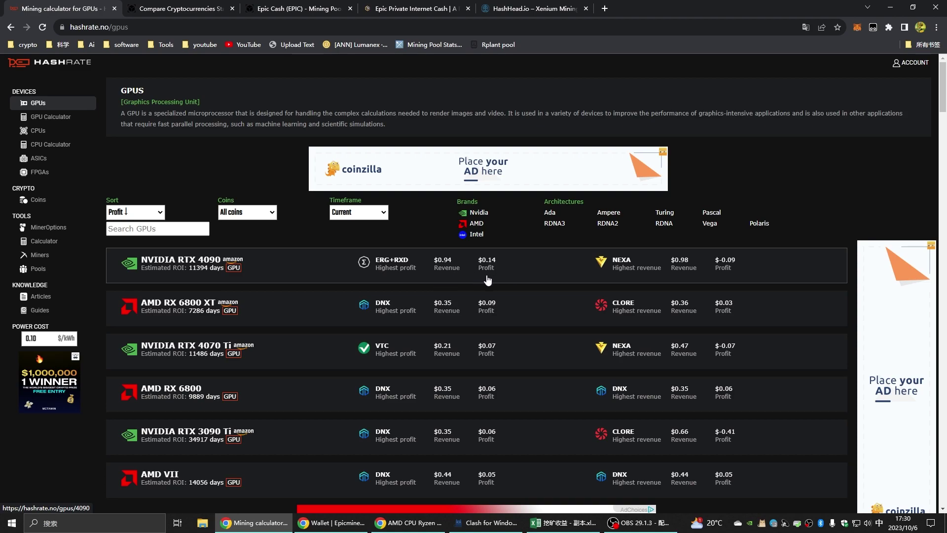
- Check the XENIUM ($XNM) amount and the super block count in the miner account details on hashhead.io
{"action": "left_click", "coordinate": [538, 9]}
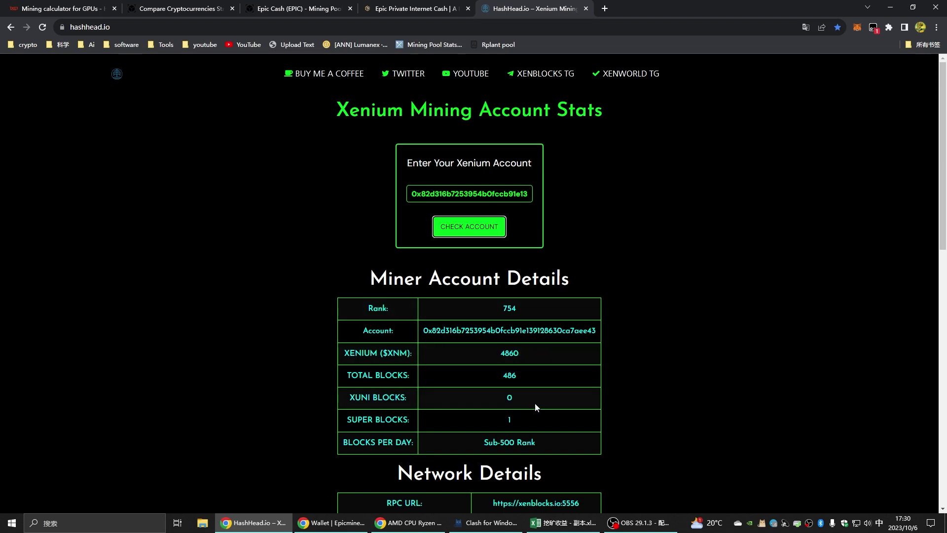
{"action": "left_click_drag", "start_coordinate": [523, 354], "coordinate": [495, 359]}
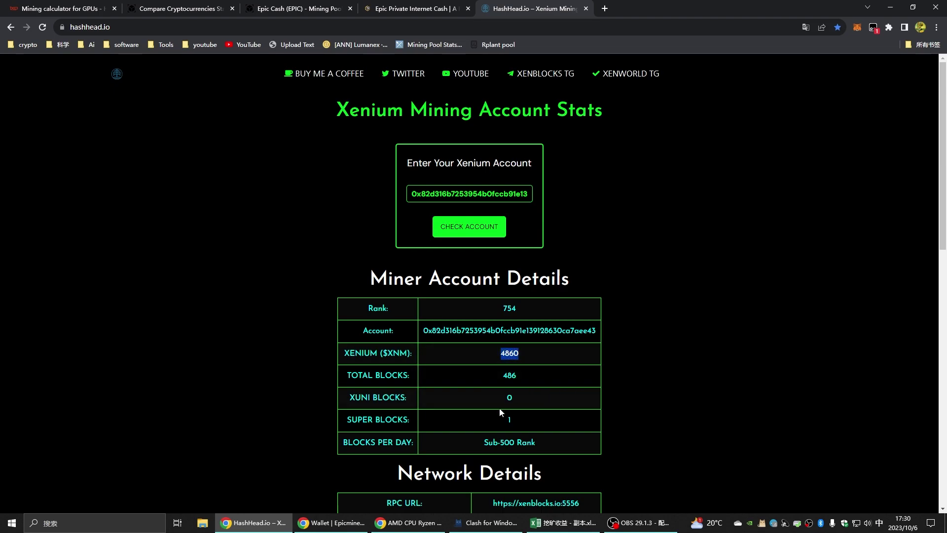
{"action": "left_click_drag", "start_coordinate": [508, 420], "coordinate": [500, 420]}
- Review the JD.com pages for the Ryzen 9 7950X, the TUF GAMING X670E-PLUS and the TUF GAMING B650M-PLUS
{"action": "key", "text": "alt+Tab"}
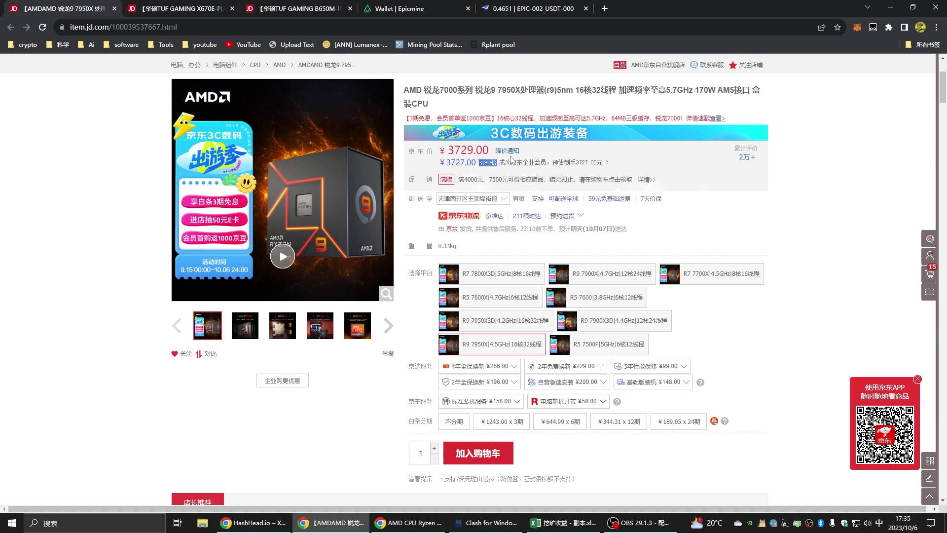
{"action": "key", "text": "ctrl+Tab"}
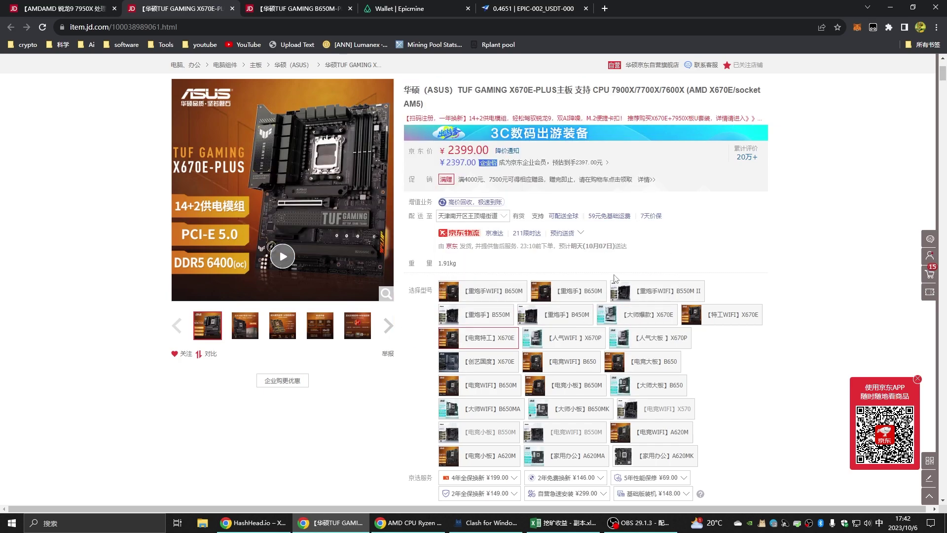
{"action": "key", "text": "ctrl+Tab"}
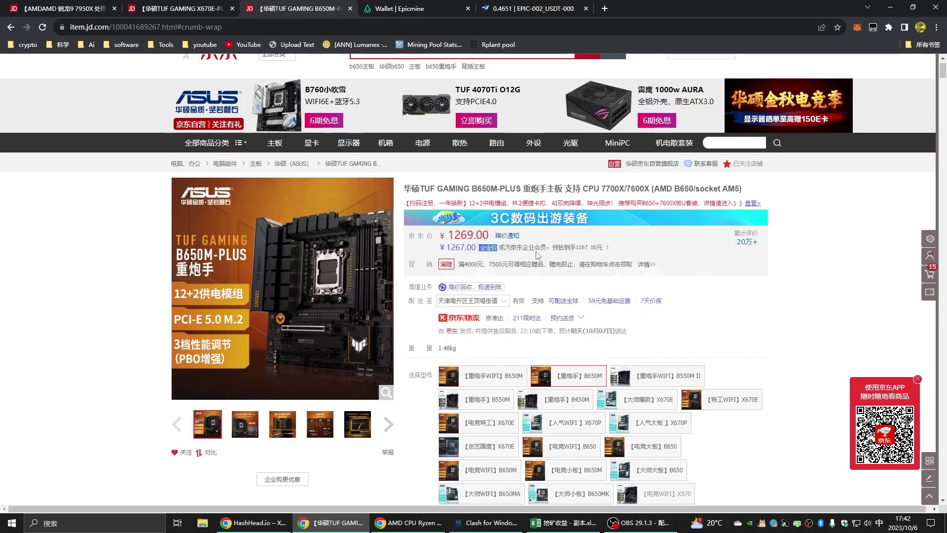